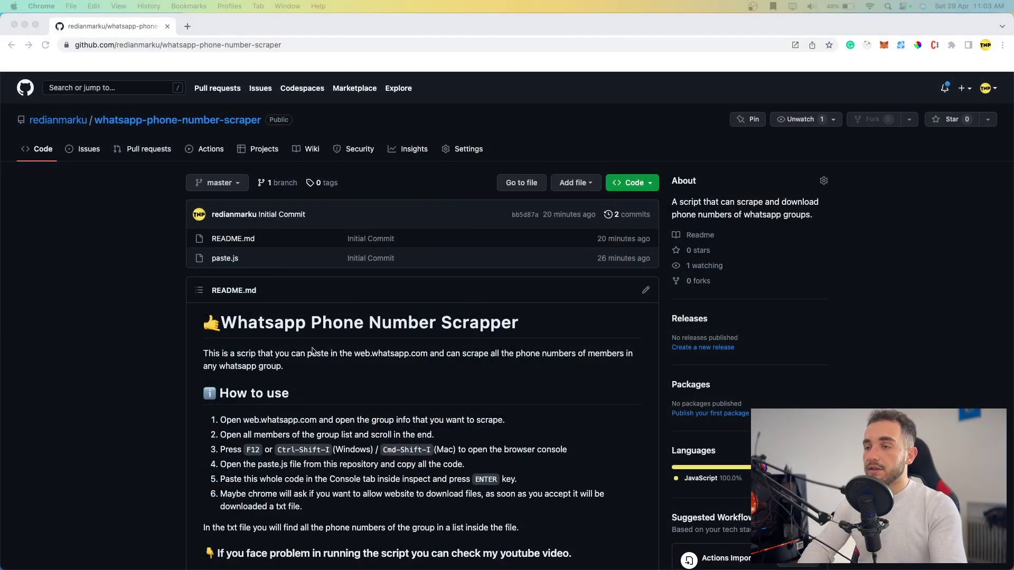
# Step: Review the README usage instructions and download the whatsapp-phone-number-scraper repository as a ZIP
pyautogui.scroll(-5, 265, 414)
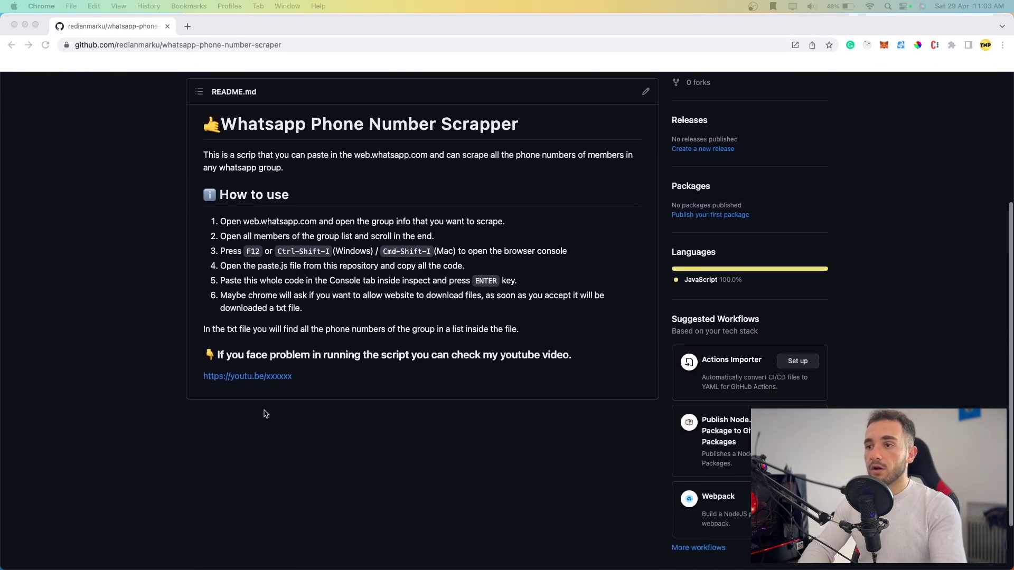
pyautogui.scroll(1, 265, 414)
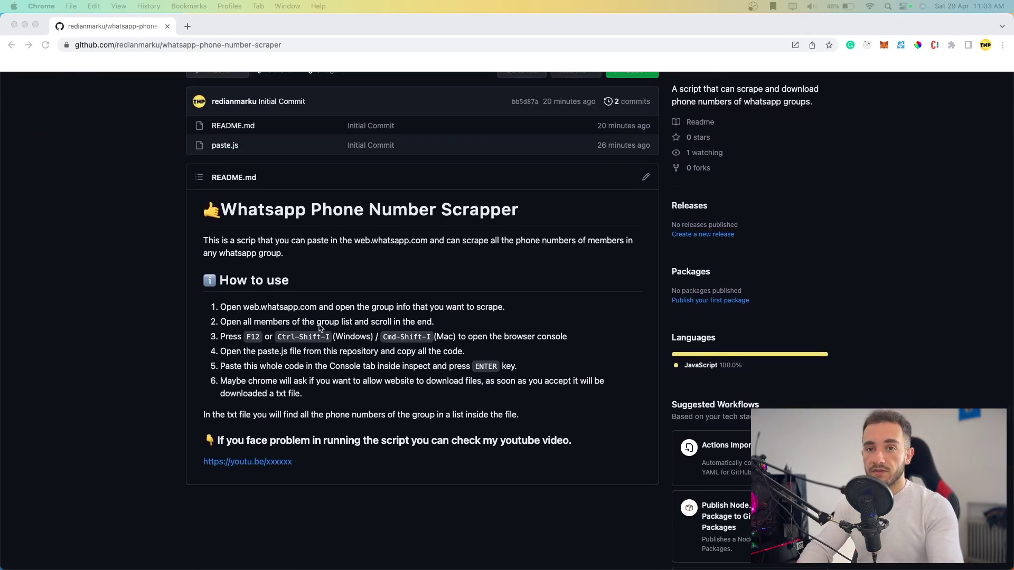
pyautogui.scroll(3, 365, 290)
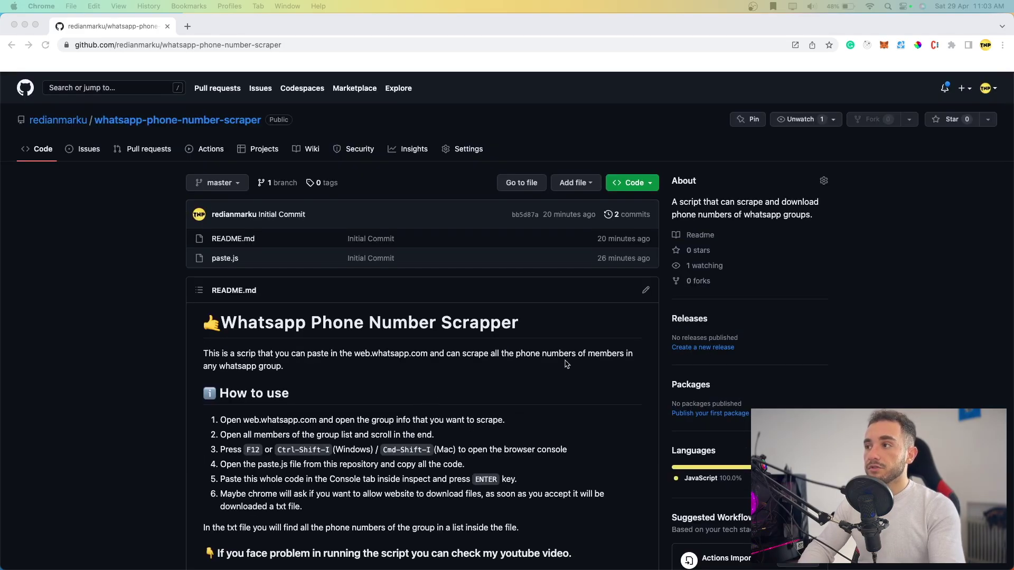
pyautogui.click(236, 273)
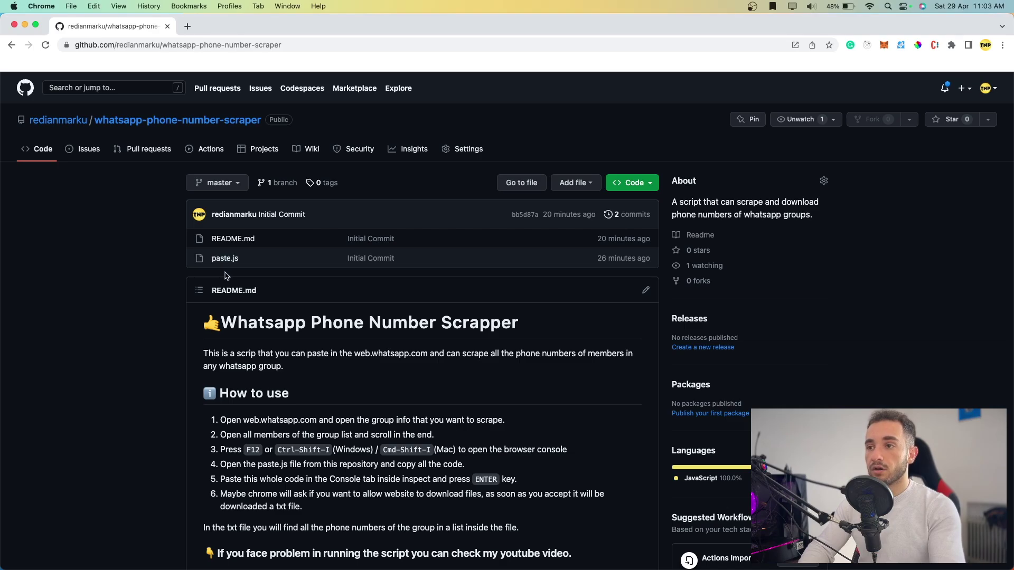
pyautogui.click(649, 183)
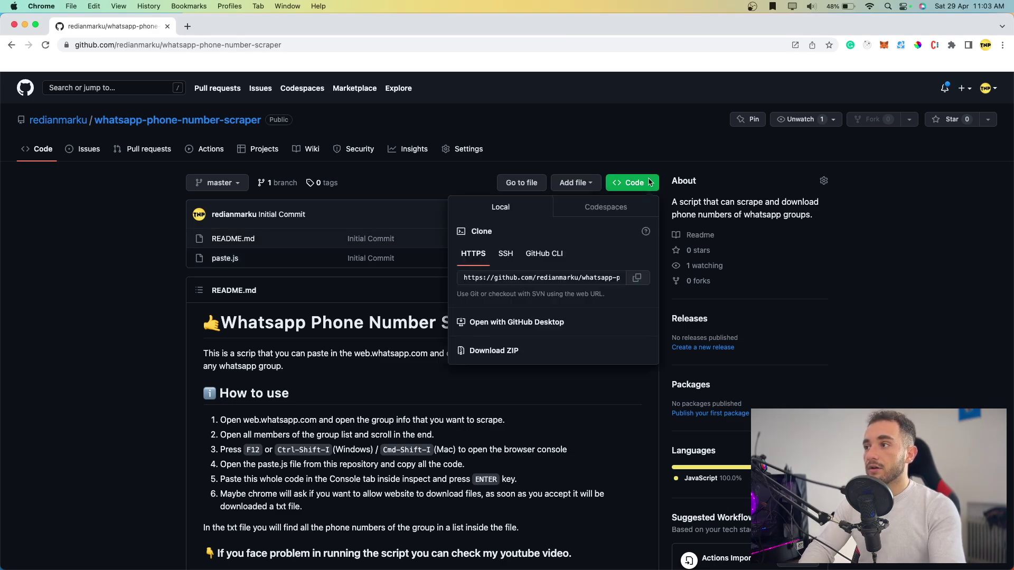
pyautogui.click(491, 352)
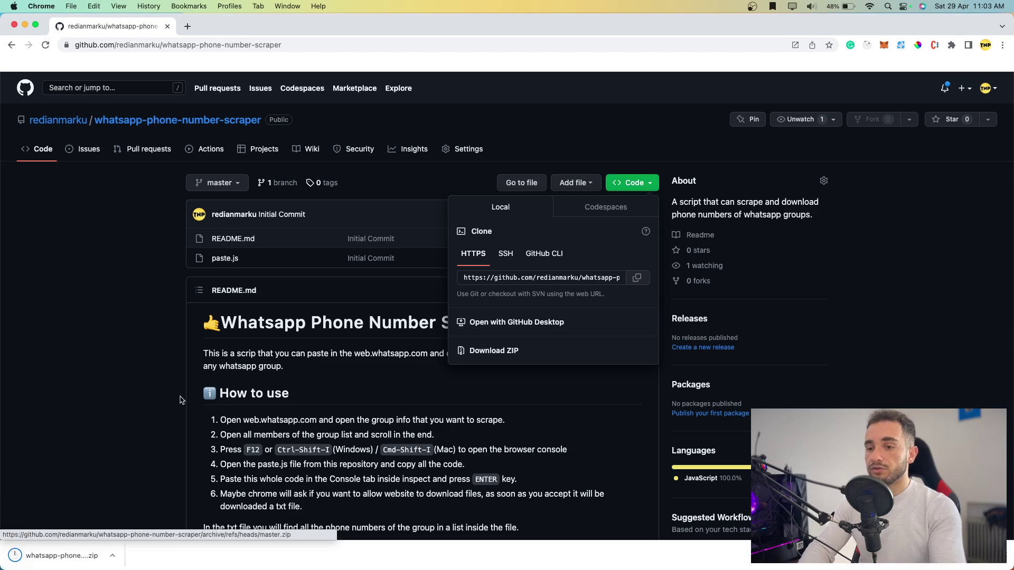
# Step: Extract the downloaded ZIP and open the whatsapp-phone-number-scraper-master folder in Finder to check its files
pyautogui.click(59, 556)
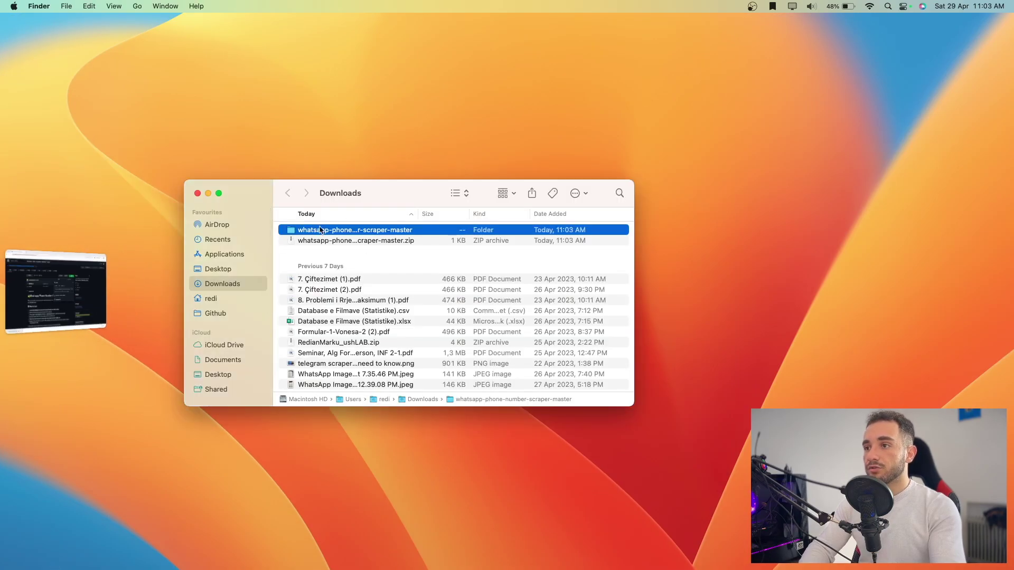
pyautogui.click(313, 242)
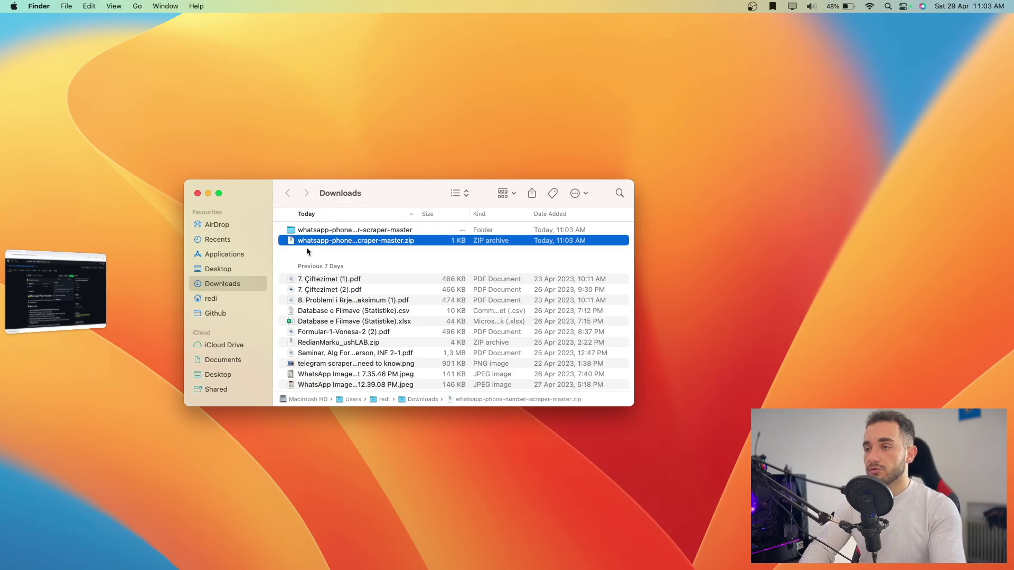
pyautogui.moveTo(398, 189); pyautogui.dragTo(431, 125)
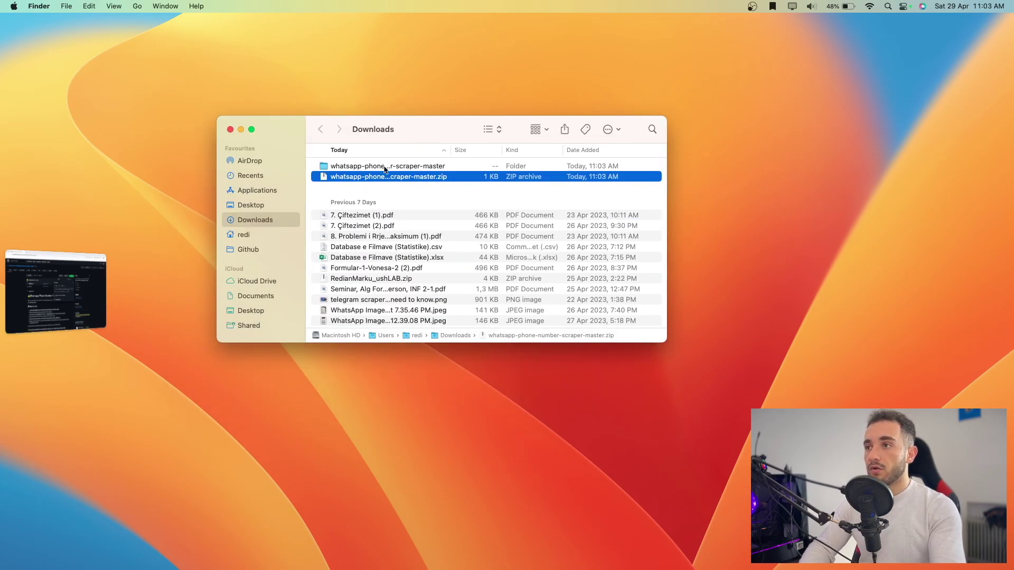
pyautogui.doubleClick(353, 167)
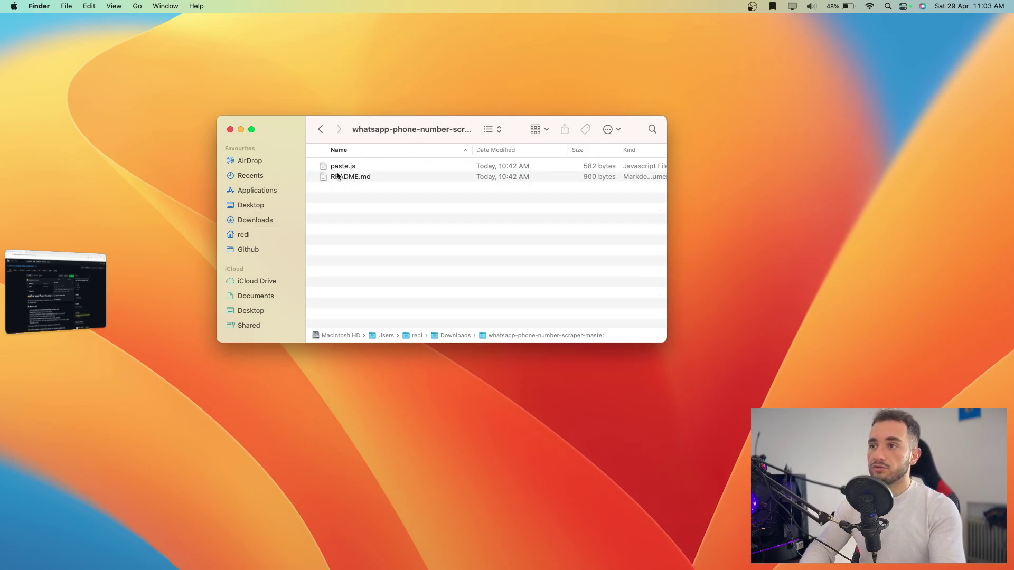
pyautogui.click(343, 168)
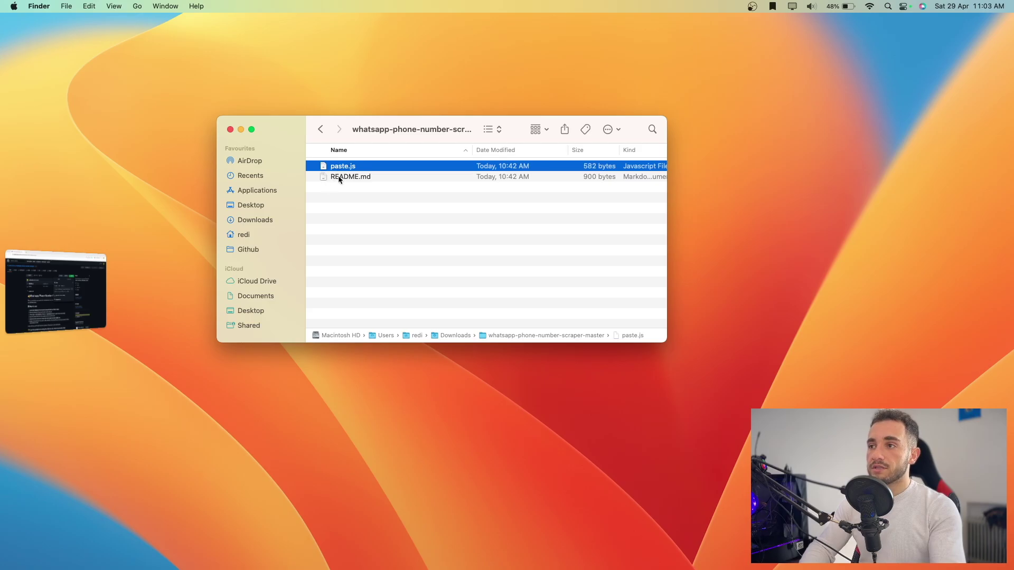
pyautogui.click(339, 178)
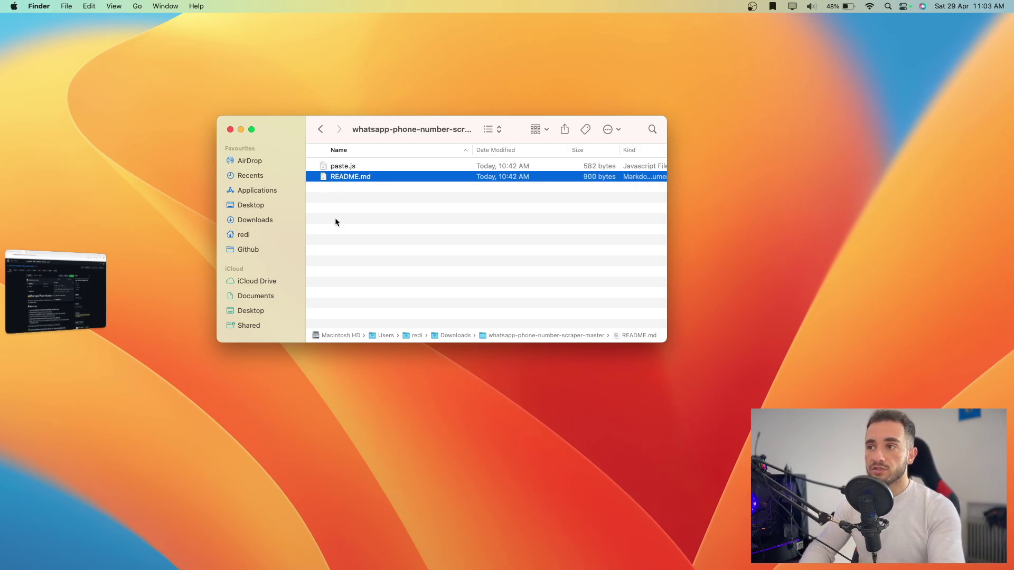
# Step: Switch back to Chrome and open web.whatsapp.com in a new tab
pyautogui.click(95, 296)
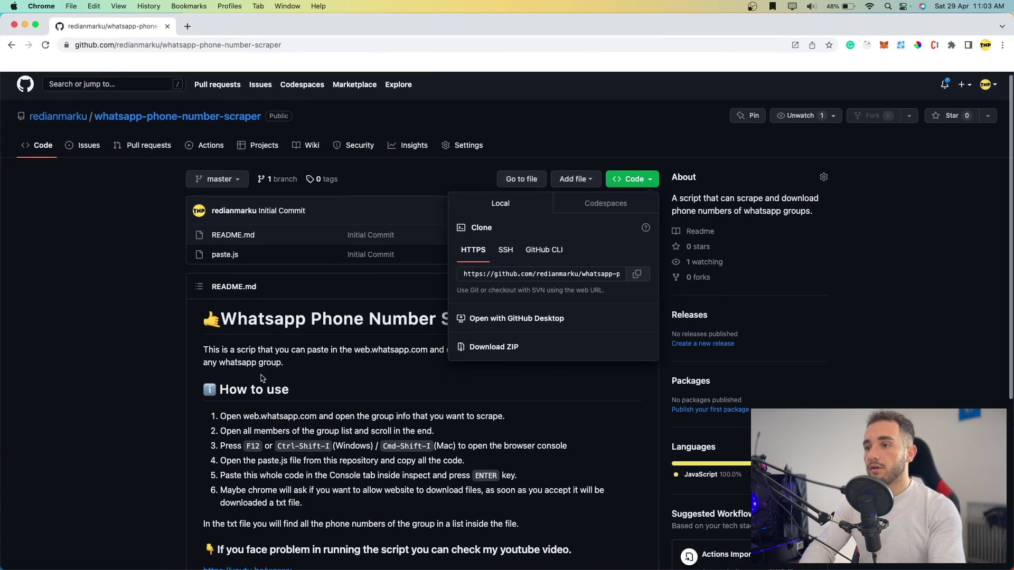
pyautogui.scroll(-3, 262, 378)
pyautogui.click(239, 229)
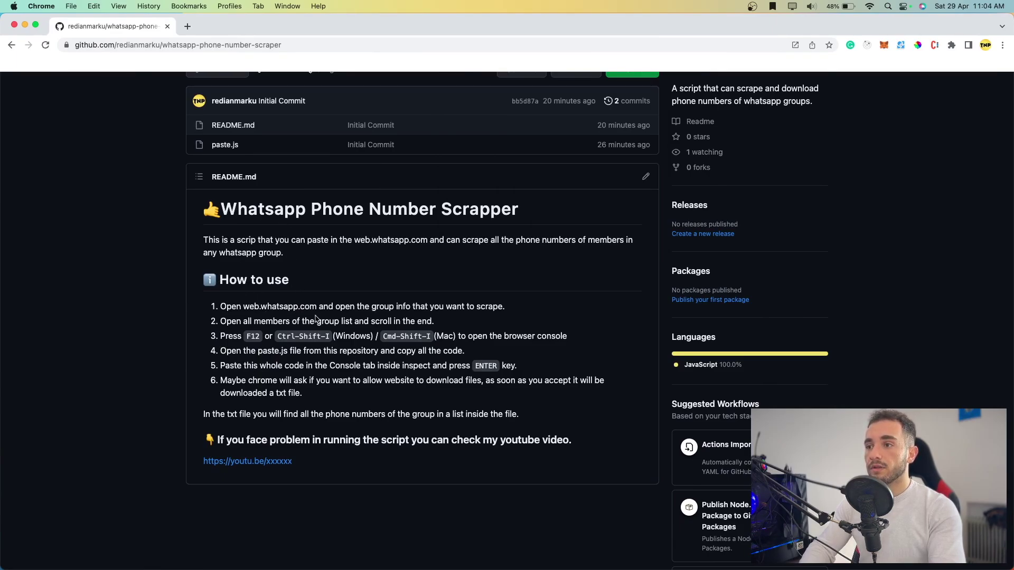
pyautogui.click(191, 30)
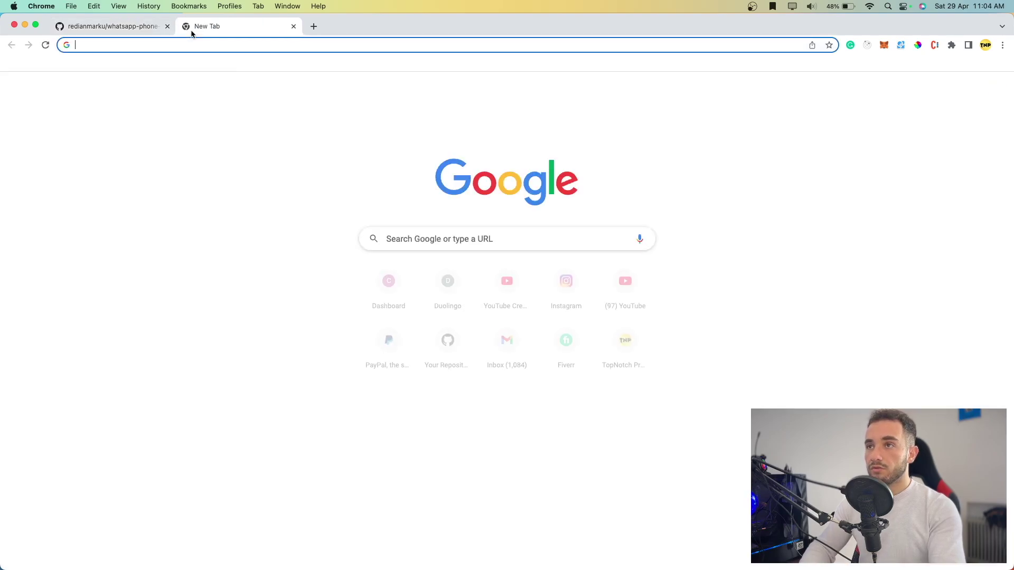
pyautogui.write('web')
pyautogui.press('Return')
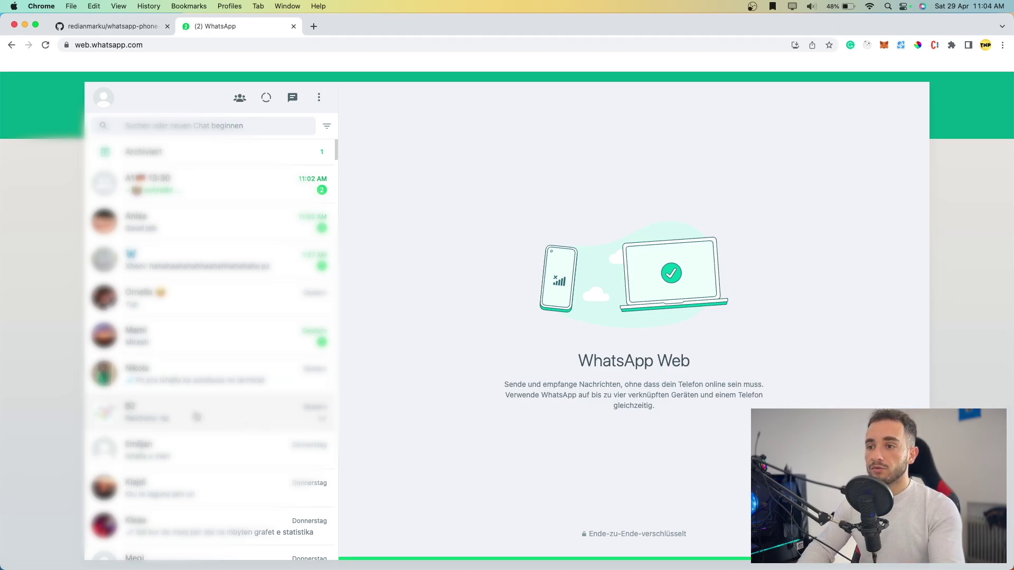
# Step: Open the B2 group's info and show its complete member list through to the end
pyautogui.click(196, 418)
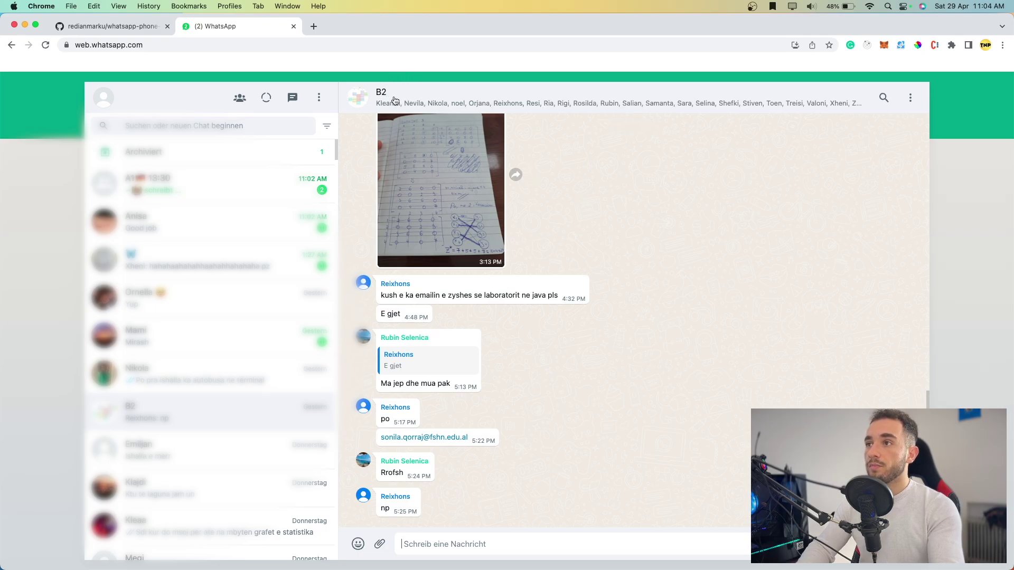
pyautogui.click(436, 100)
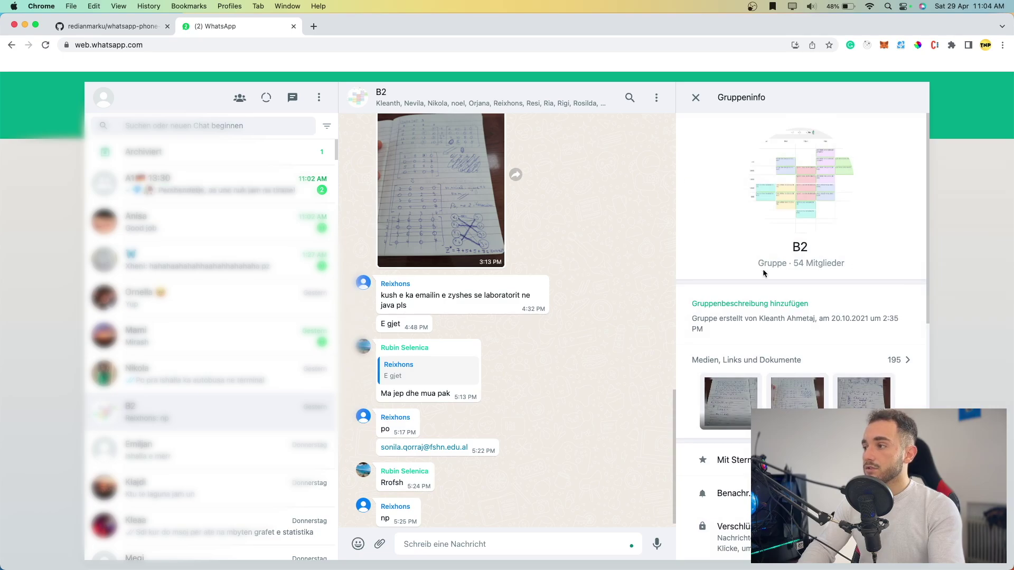
pyautogui.scroll(-5, 749, 375)
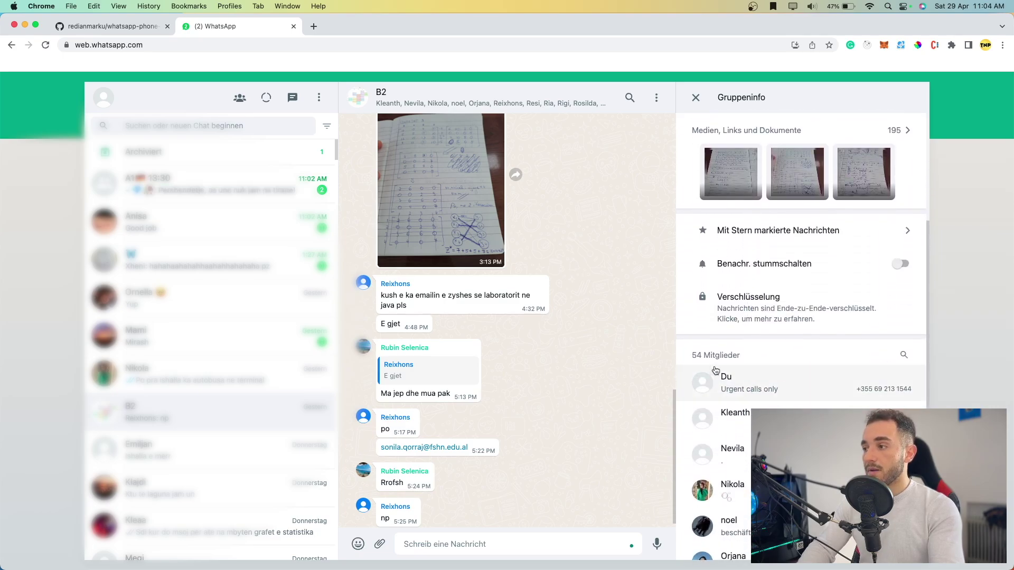
pyautogui.scroll(-3, 748, 383)
pyautogui.scroll(-4, 747, 391)
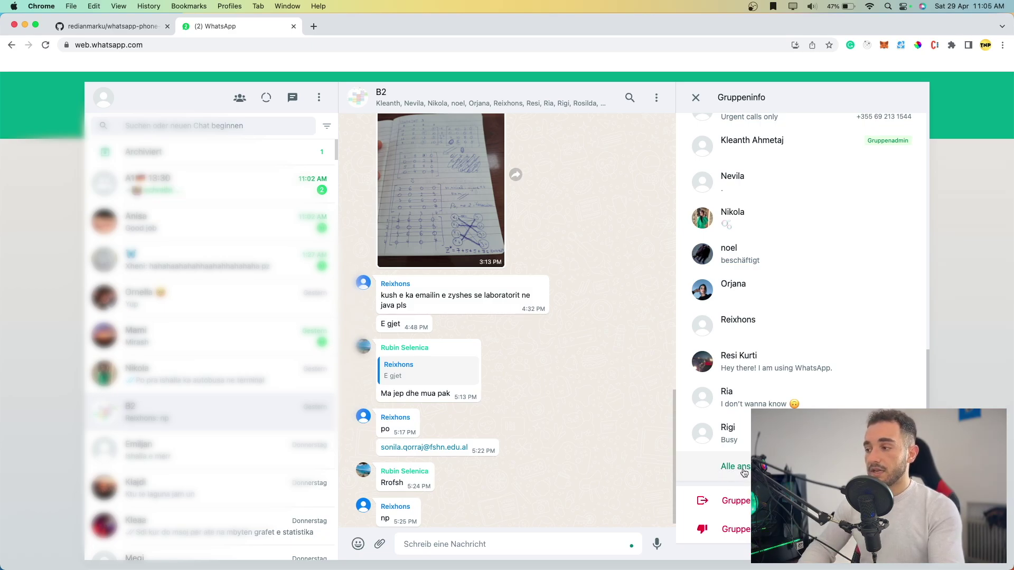
pyautogui.click(719, 470)
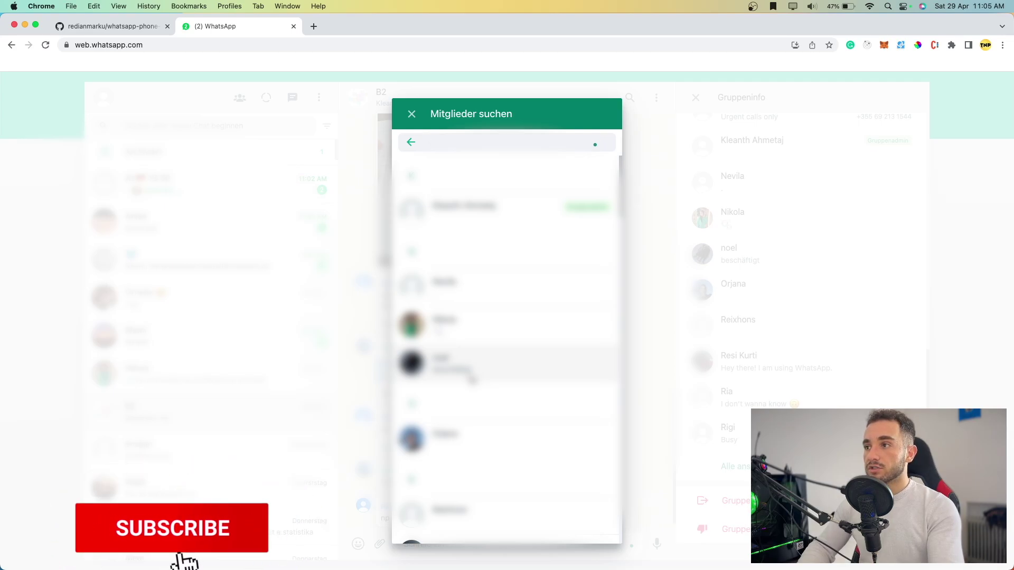
pyautogui.scroll(-10, 471, 379)
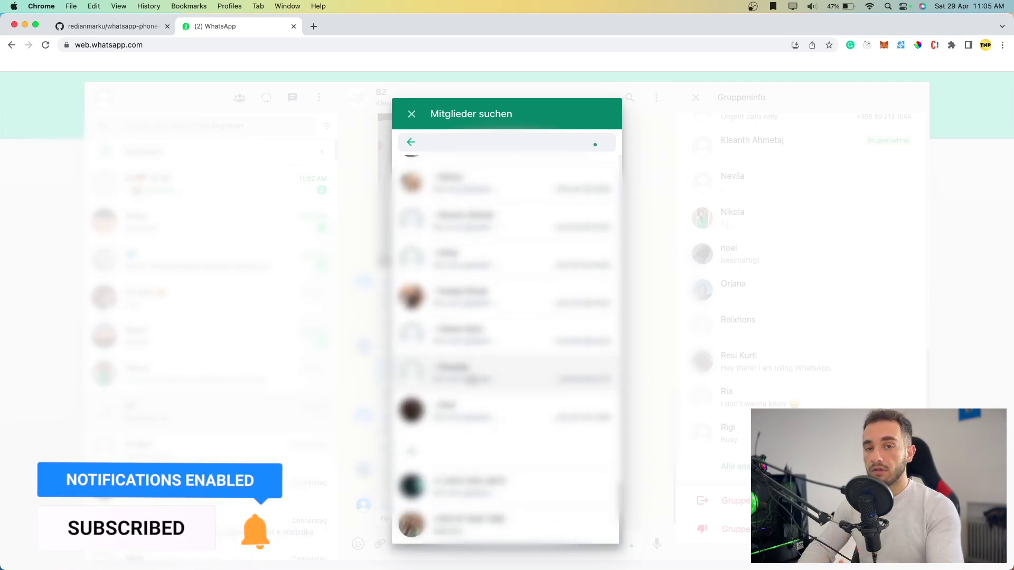
# Step: Open the browser developer tools on the WhatsApp page with the member list still showing
pyautogui.click(99, 33)
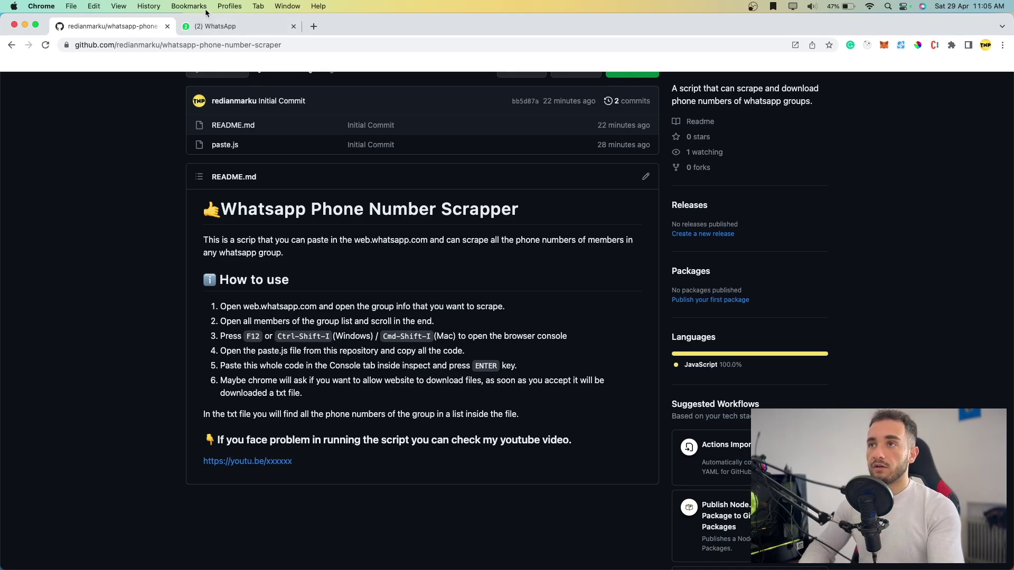
pyautogui.click(207, 27)
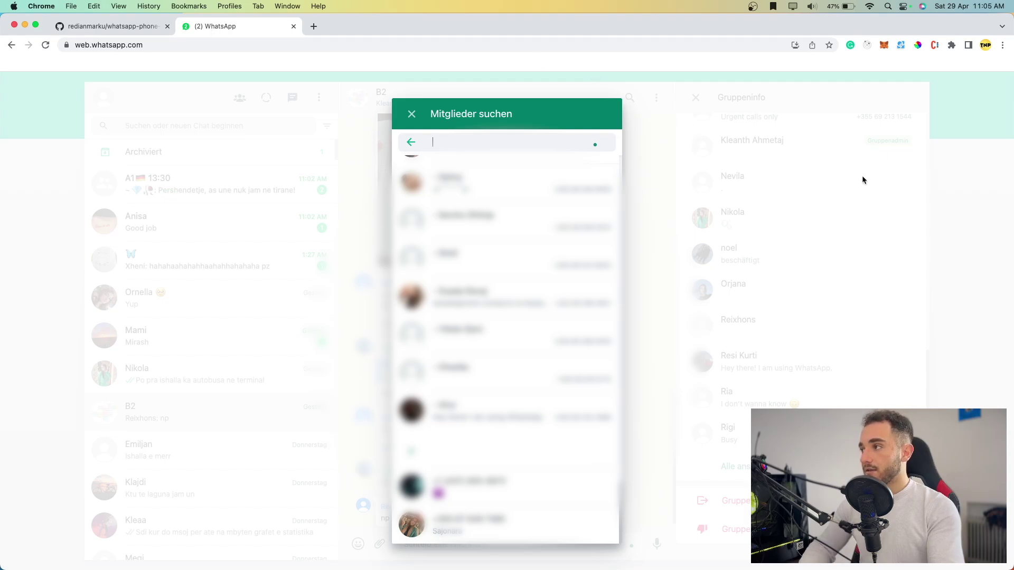
pyautogui.rightClick(979, 191)
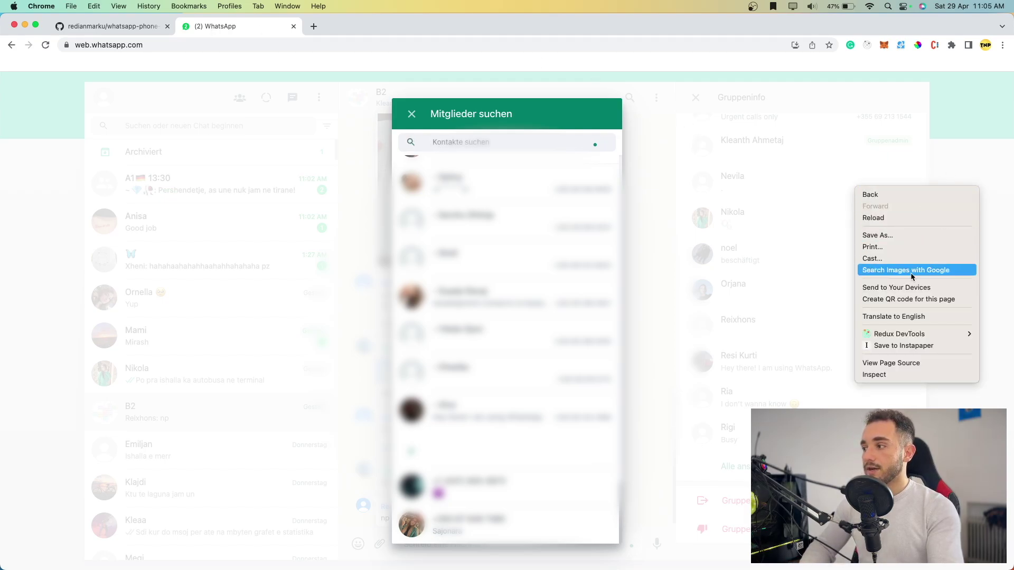
pyautogui.click(886, 373)
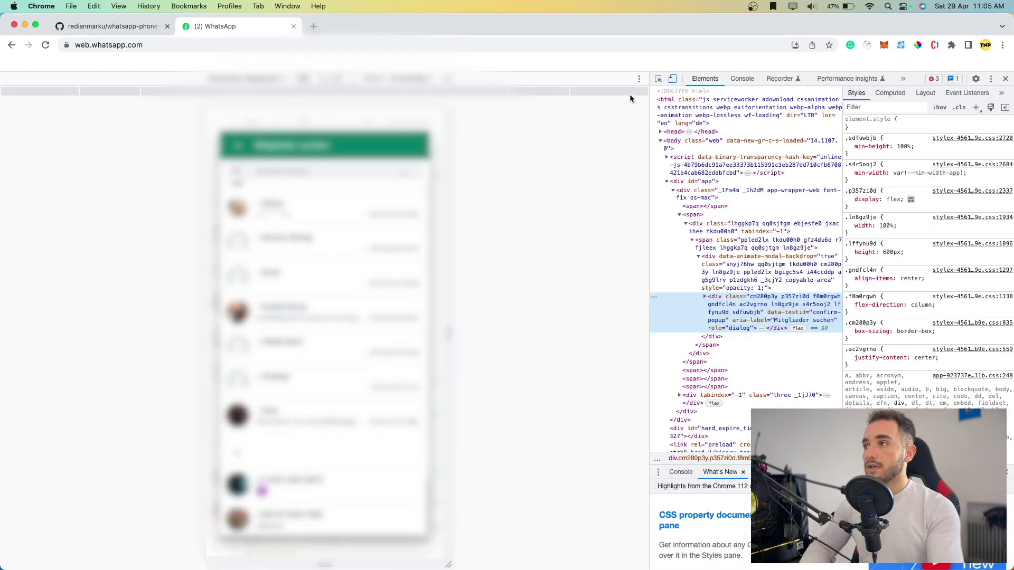
# Step: Turn off device emulation and show the Console in a widened developer tools pane
pyautogui.click(672, 80)
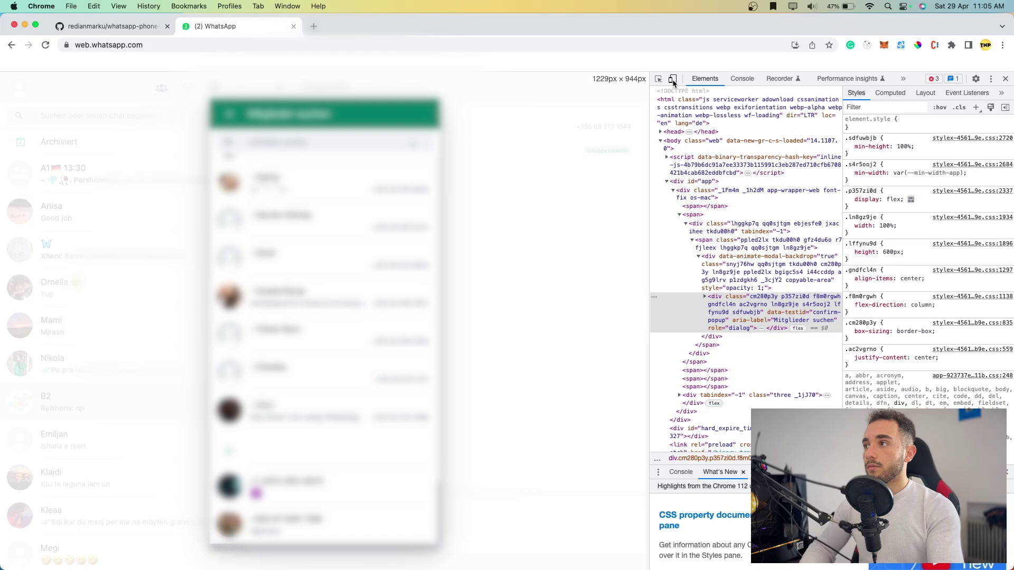
pyautogui.moveTo(649, 87); pyautogui.dragTo(399, 88)
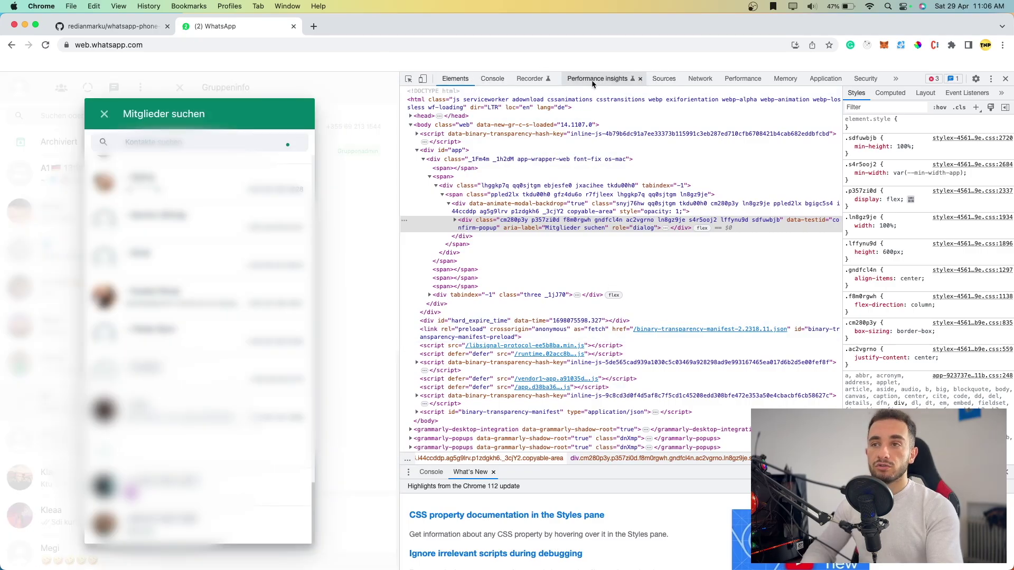
pyautogui.click(485, 82)
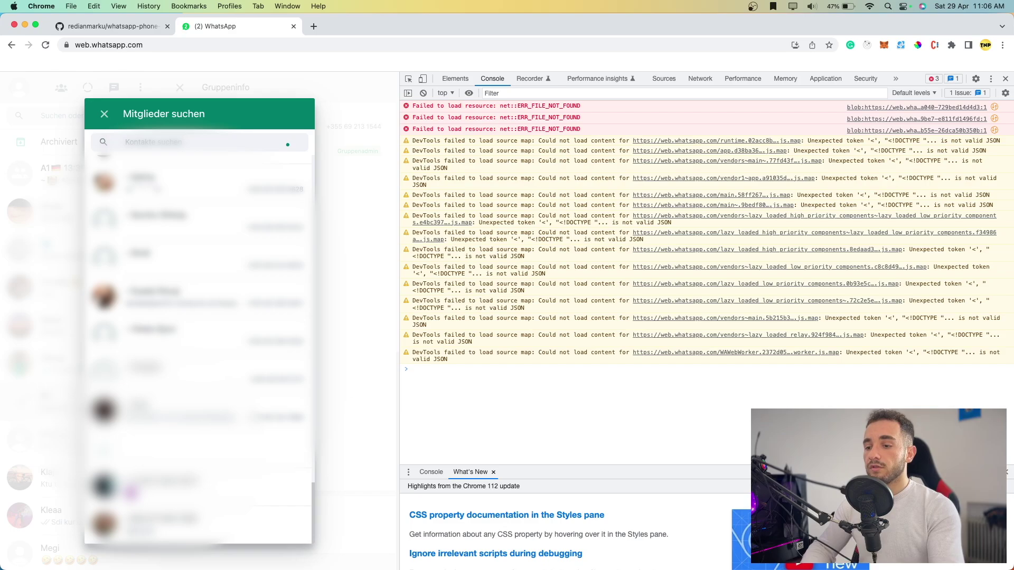
# Step: Switch to Finder and open paste.js from the whatsapp-phone-number-scraper-master folder in Downloads with TextEdit
pyautogui.press('super+Tab')
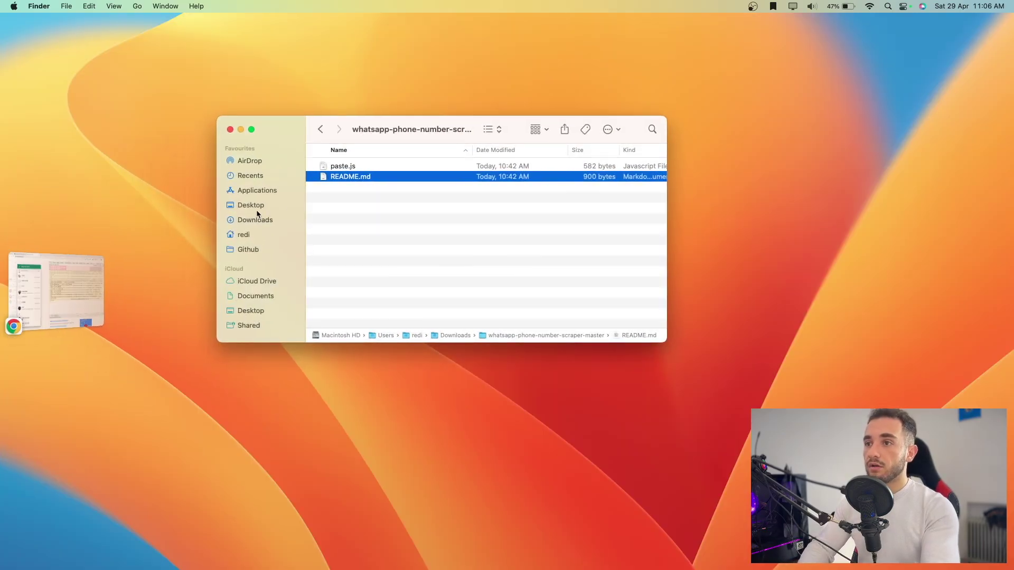
pyautogui.click(248, 205)
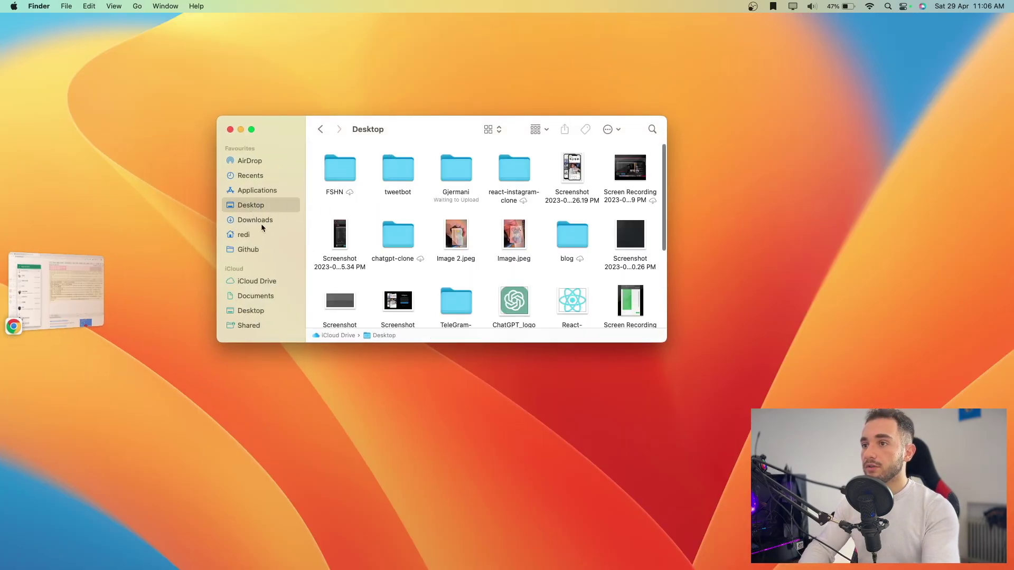
pyautogui.click(255, 219)
pyautogui.doubleClick(367, 166)
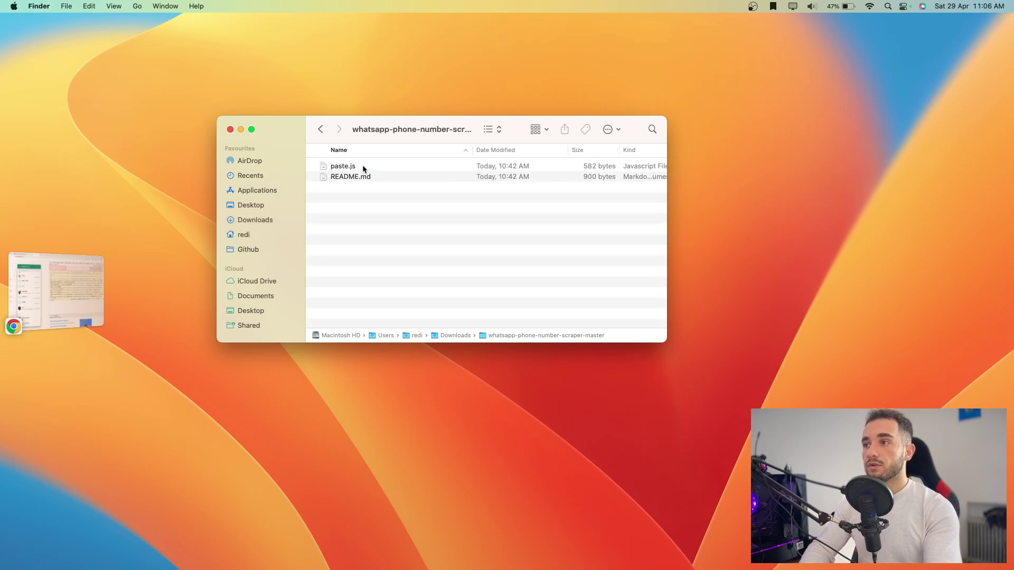
pyautogui.click(363, 166)
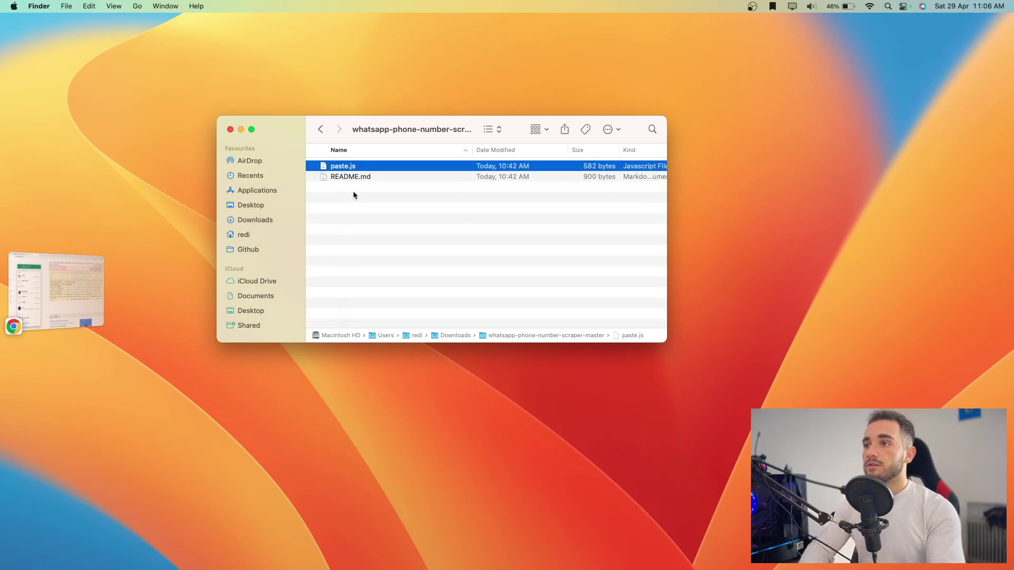
pyautogui.rightClick(360, 164)
pyautogui.moveTo(412, 181)
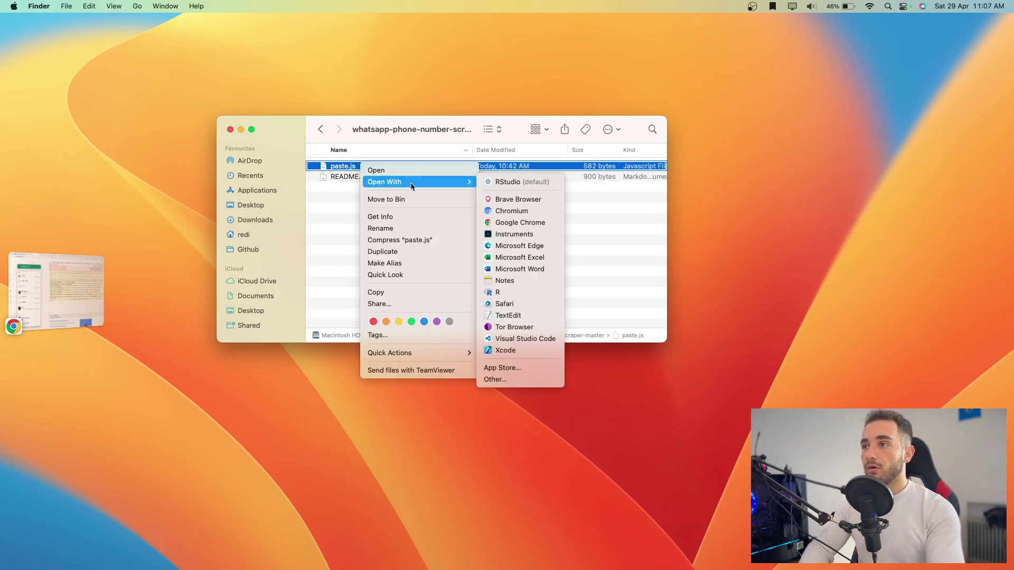
pyautogui.click(516, 316)
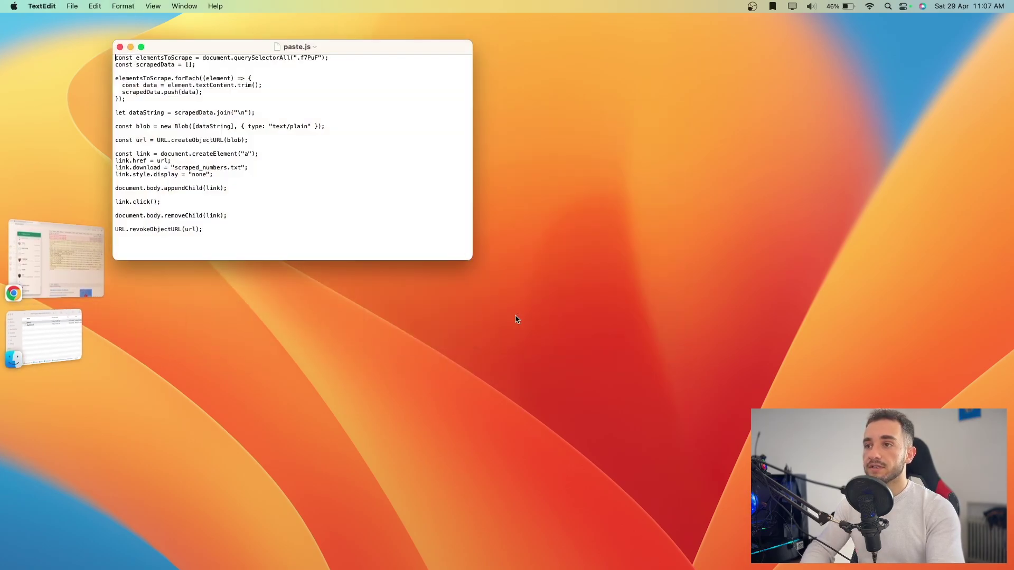
# Step: Copy the entire code of the paste.js script
pyautogui.moveTo(339, 49); pyautogui.dragTo(456, 63)
pyautogui.moveTo(335, 256); pyautogui.dragTo(222, 49)
pyautogui.press('super+c')
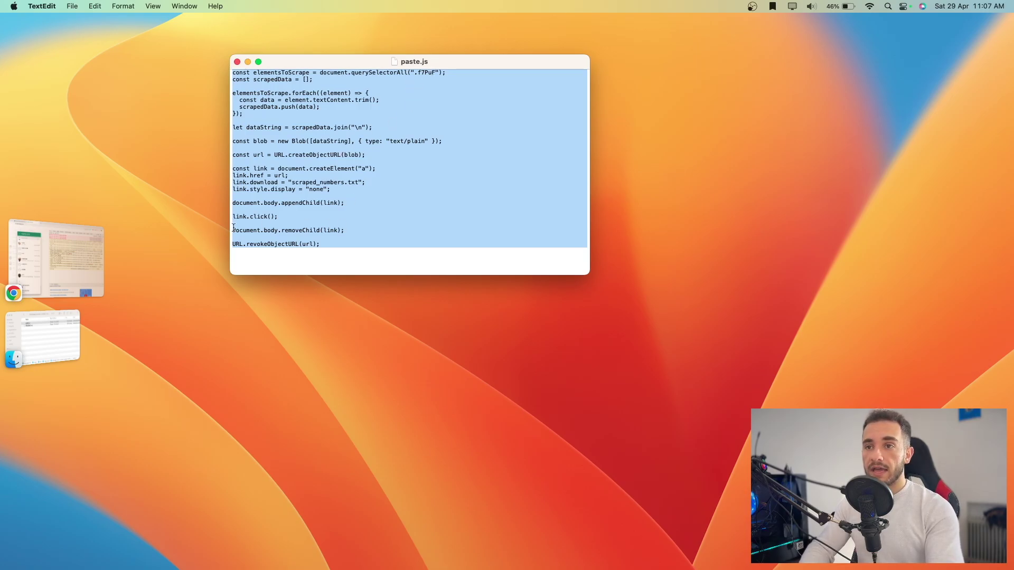
# Step: Switch to Chrome and run the copied script in the WhatsApp page's console to download scraped_numbers.txt
pyautogui.click(80, 258)
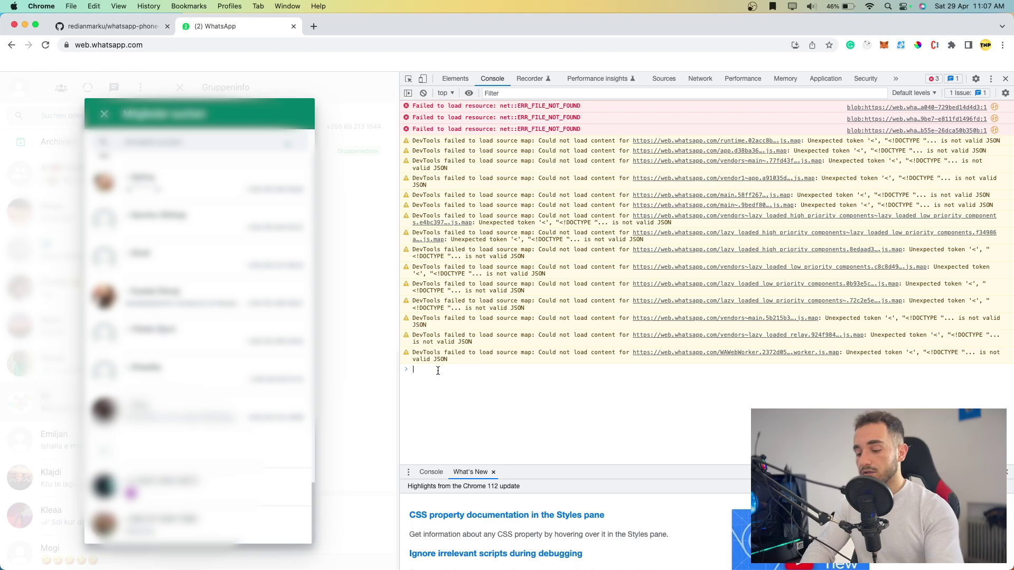
pyautogui.press('super+v')
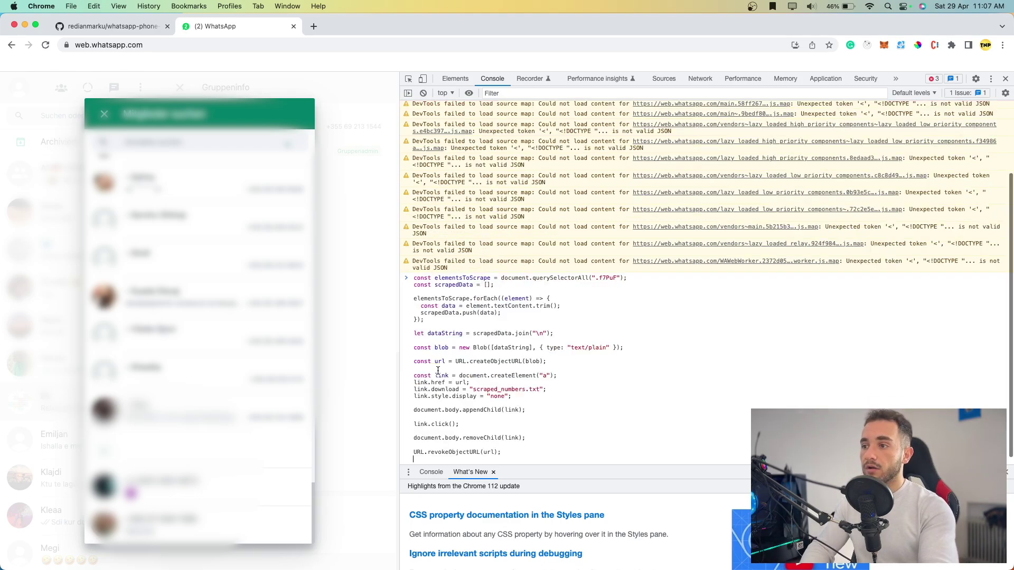
pyautogui.scroll(-1, 498, 422)
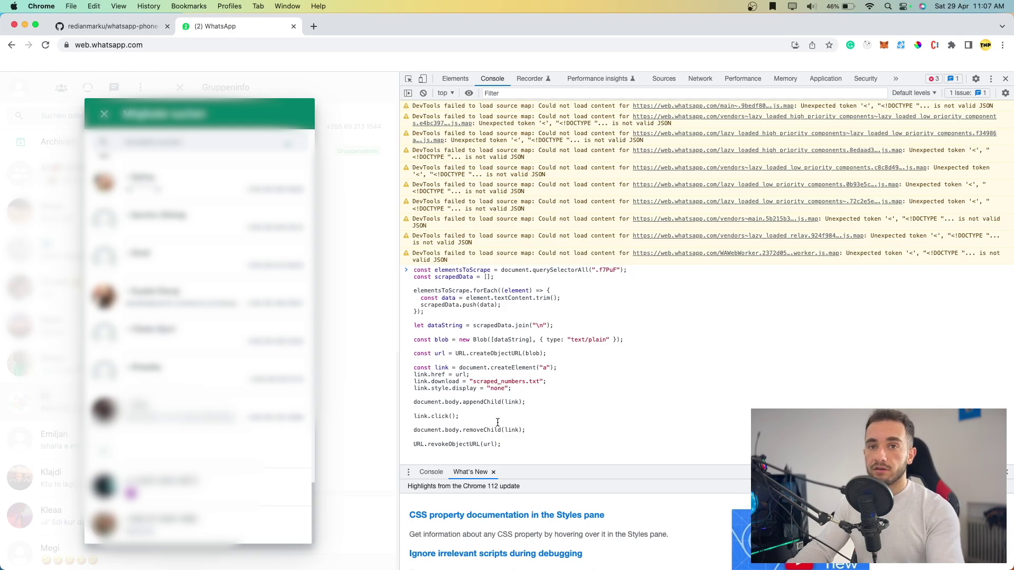
pyautogui.press('Return')
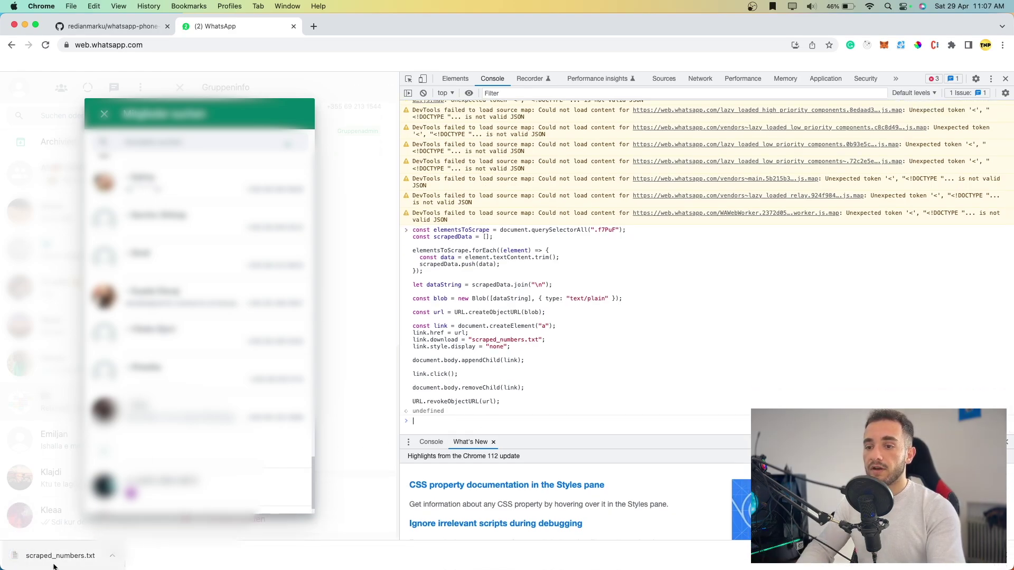
# Step: Open the downloaded scraped_numbers.txt and review the list of scraped phone numbers
pyautogui.click(86, 556)
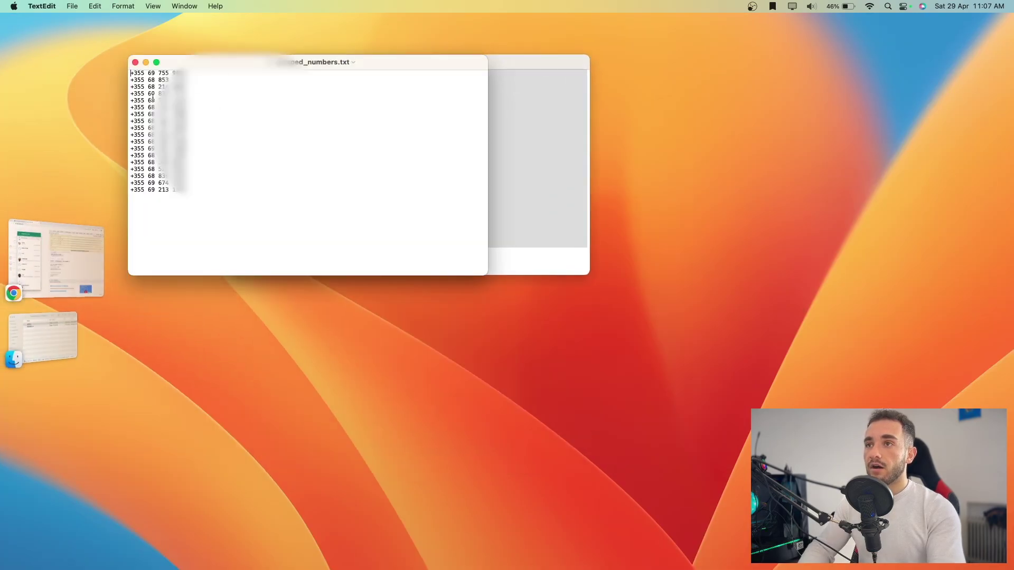
pyautogui.moveTo(206, 194); pyautogui.dragTo(206, 72)
pyautogui.click(206, 102)
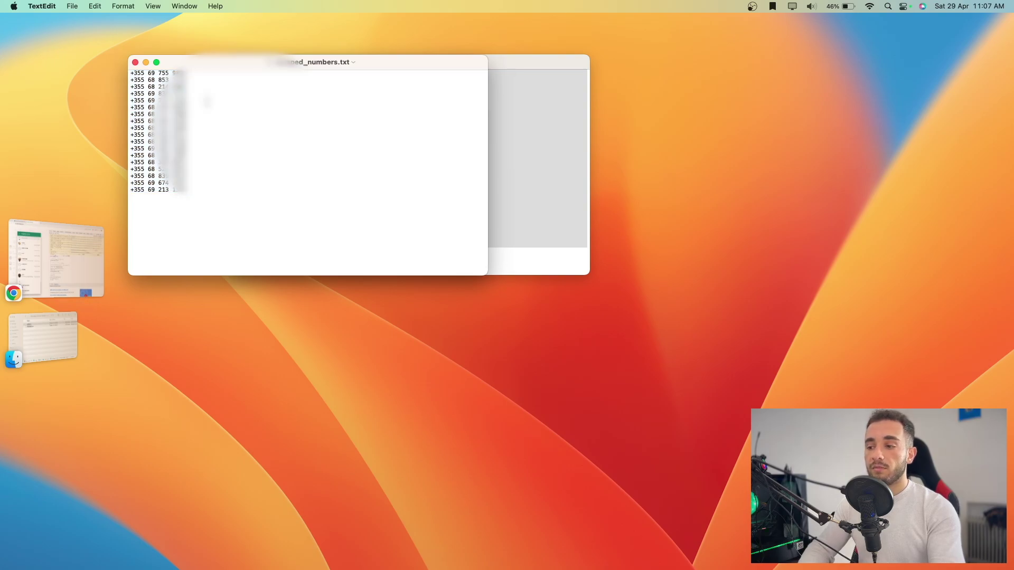